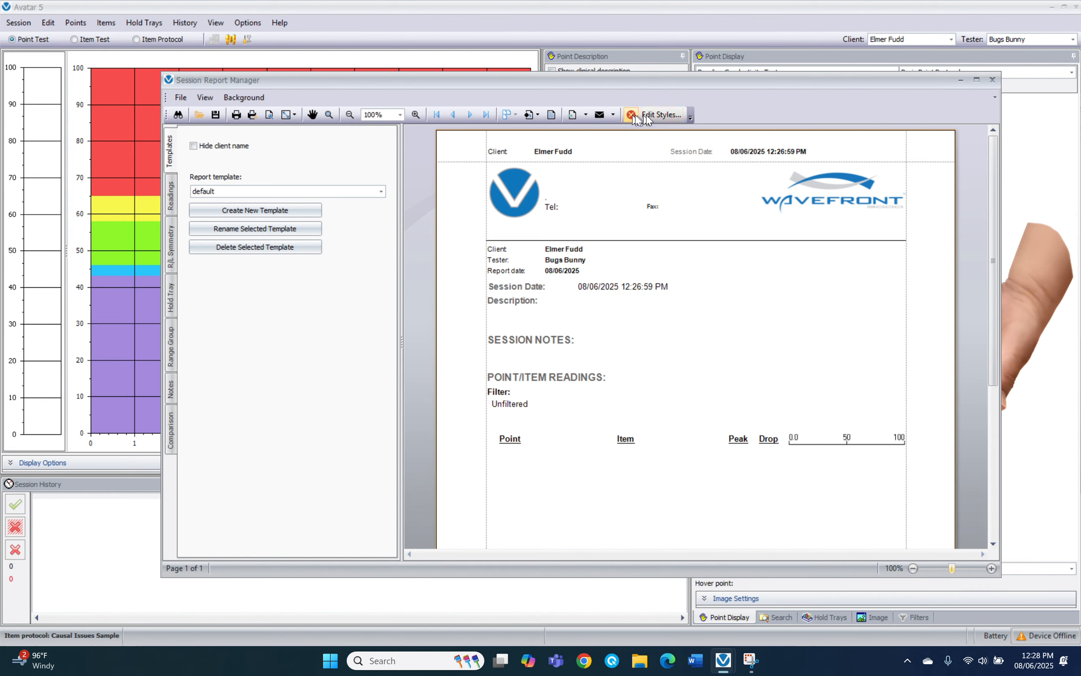
Load default.repx into the Report Designer through Edit Styles, accepting the trust prompt
{"action": "left_click", "coordinate": [662, 115]}
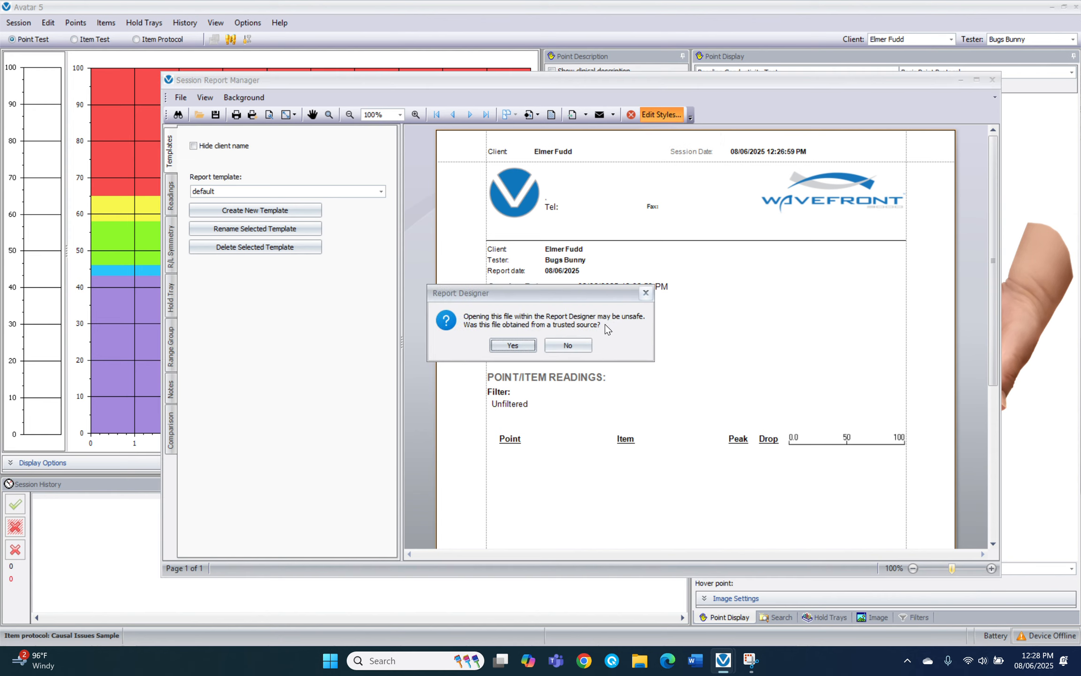
{"action": "left_click", "coordinate": [513, 345]}
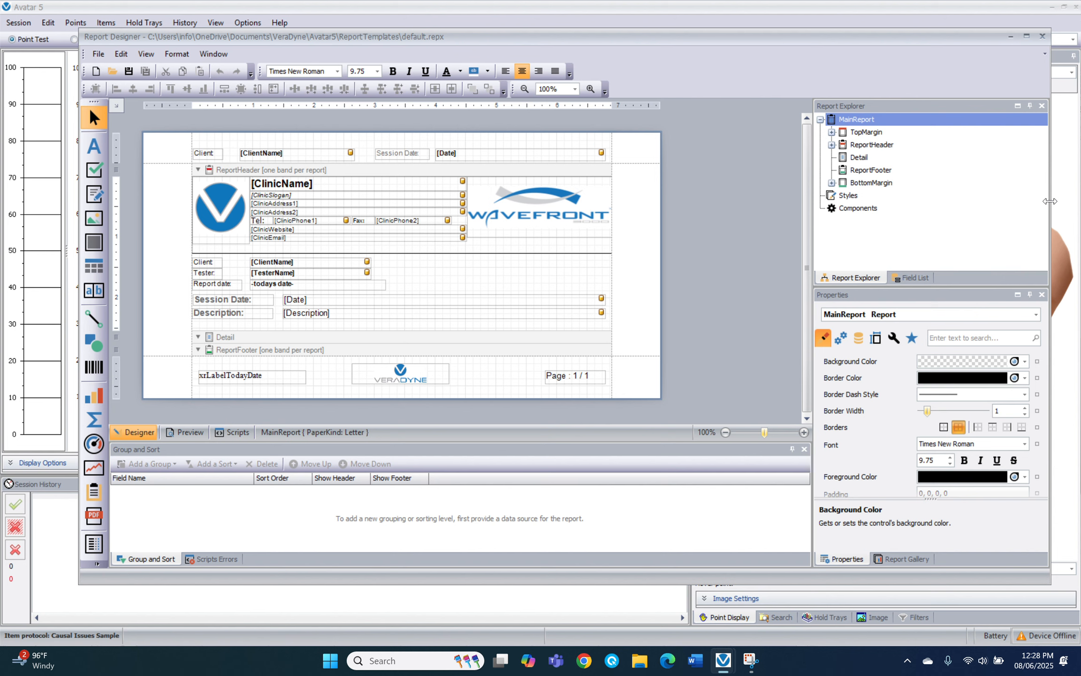
Widen the Report Designer window and select the Wavefront logo picture box in ReportHeader
{"action": "left_click_drag", "start_coordinate": [1050, 201], "coordinate": [1024, 214]}
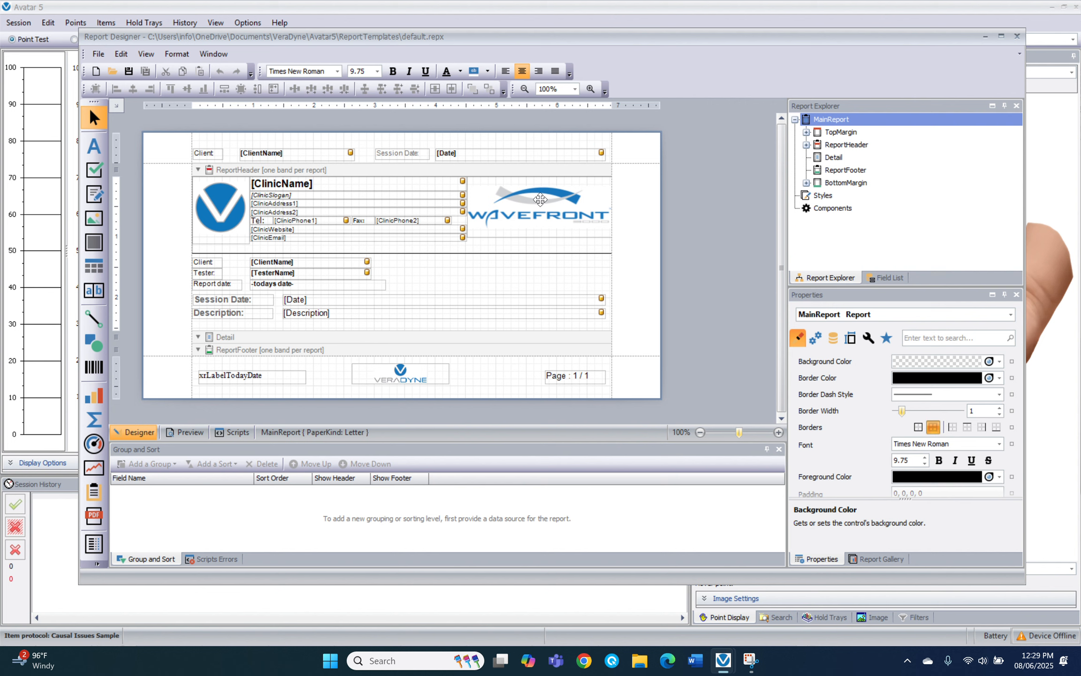
{"action": "left_click", "coordinate": [540, 199]}
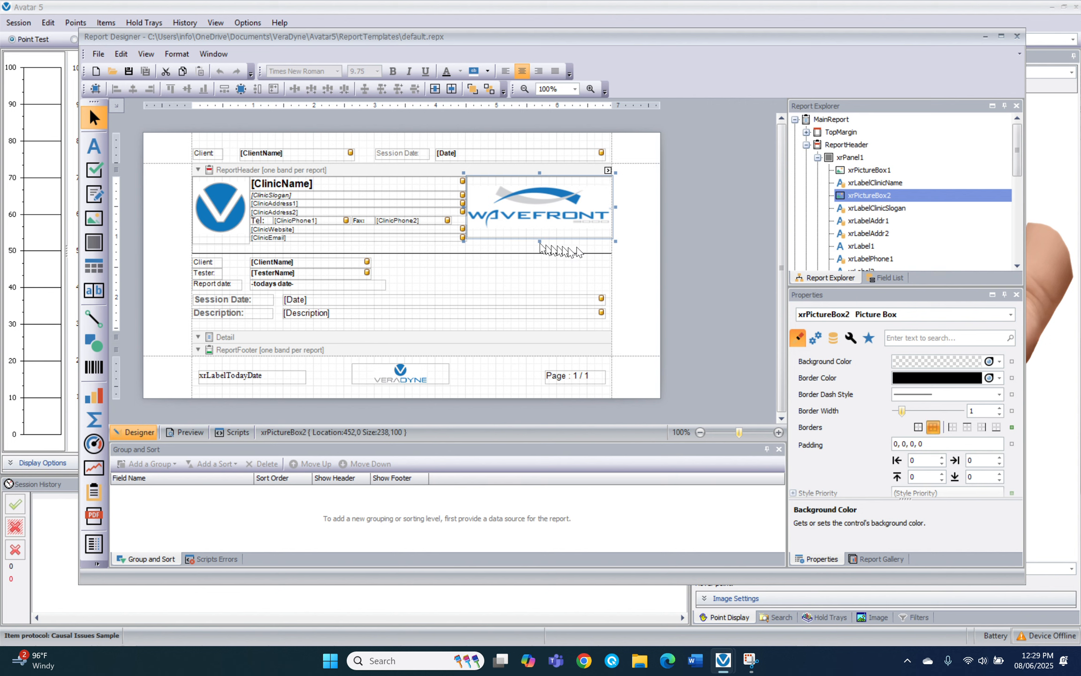
From the logo's smart tag, browse its Image Source to the Clinic Images folder
{"action": "left_click", "coordinate": [608, 171]}
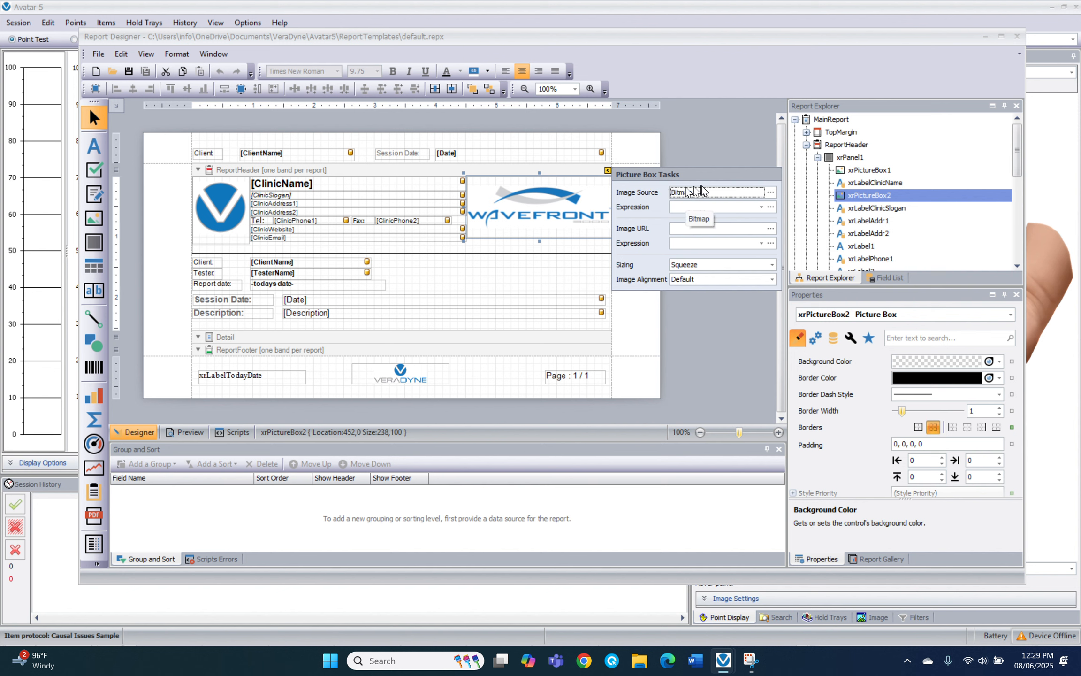
{"action": "left_click", "coordinate": [771, 193]}
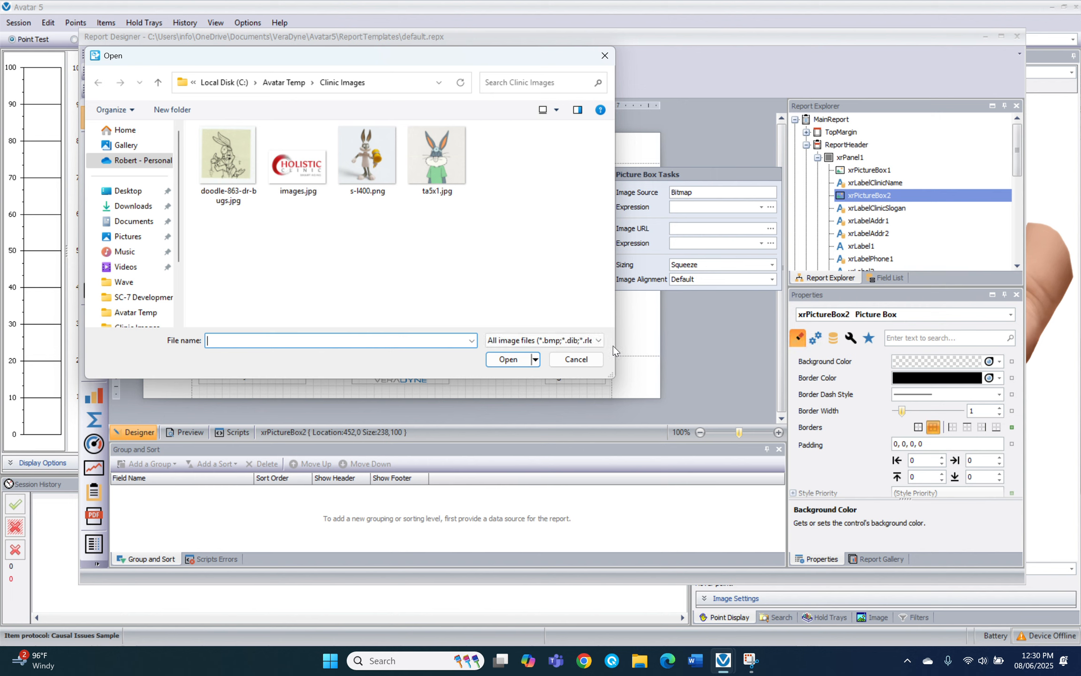
Load images.jpg, the Holistic Clinic image, into the header logo picture box
{"action": "left_click", "coordinate": [294, 175]}
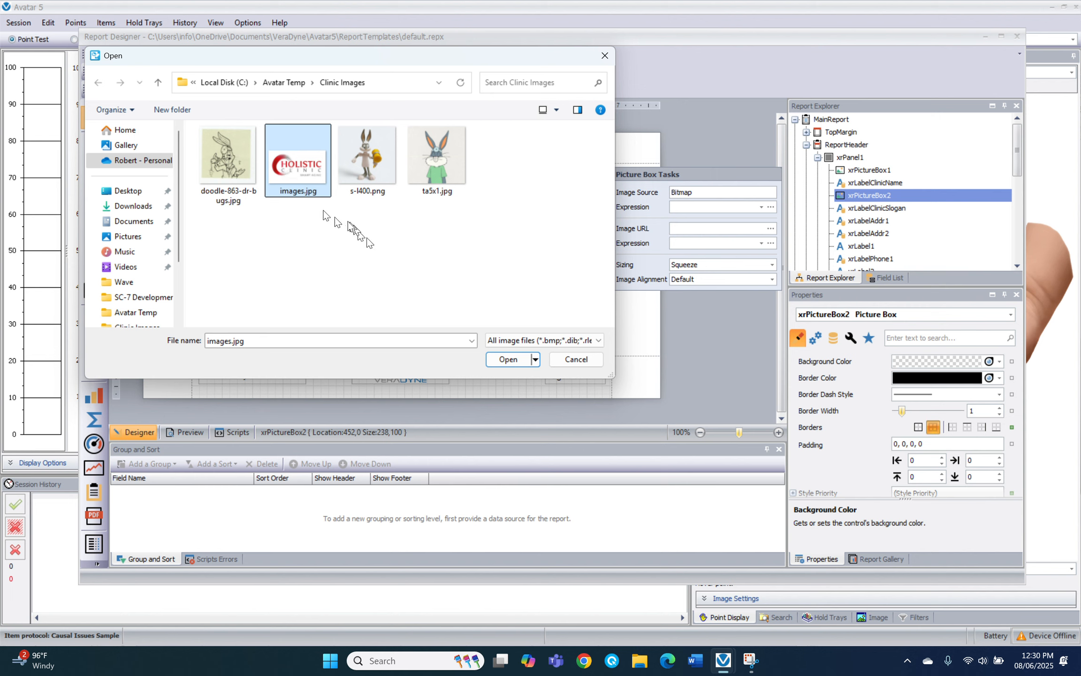
{"action": "left_click", "coordinate": [504, 359]}
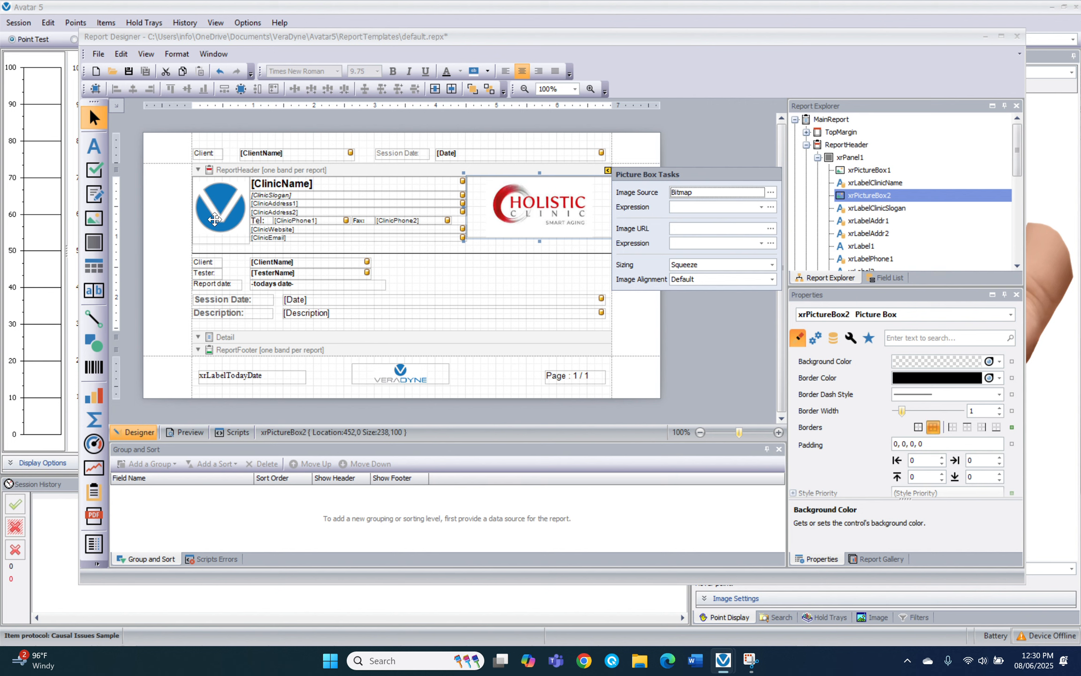
Swap the VeraDyne logo in xrPictureBox1 for ta5x1.jpg via its smart tag Image Source
{"action": "left_click", "coordinate": [214, 219]}
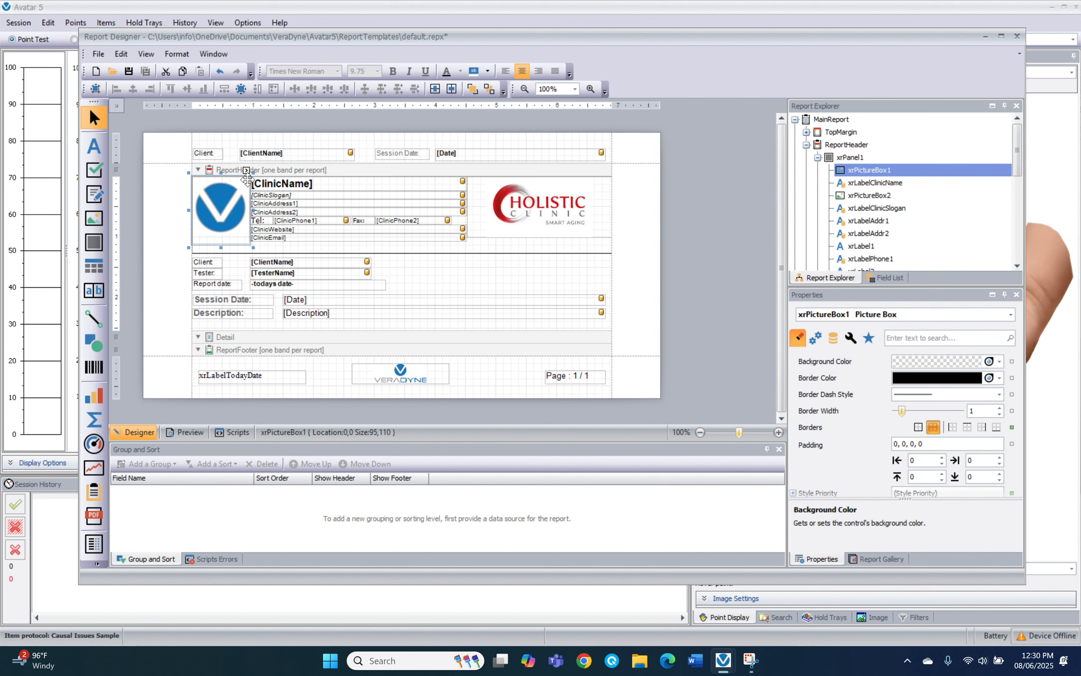
{"action": "left_click", "coordinate": [246, 171]}
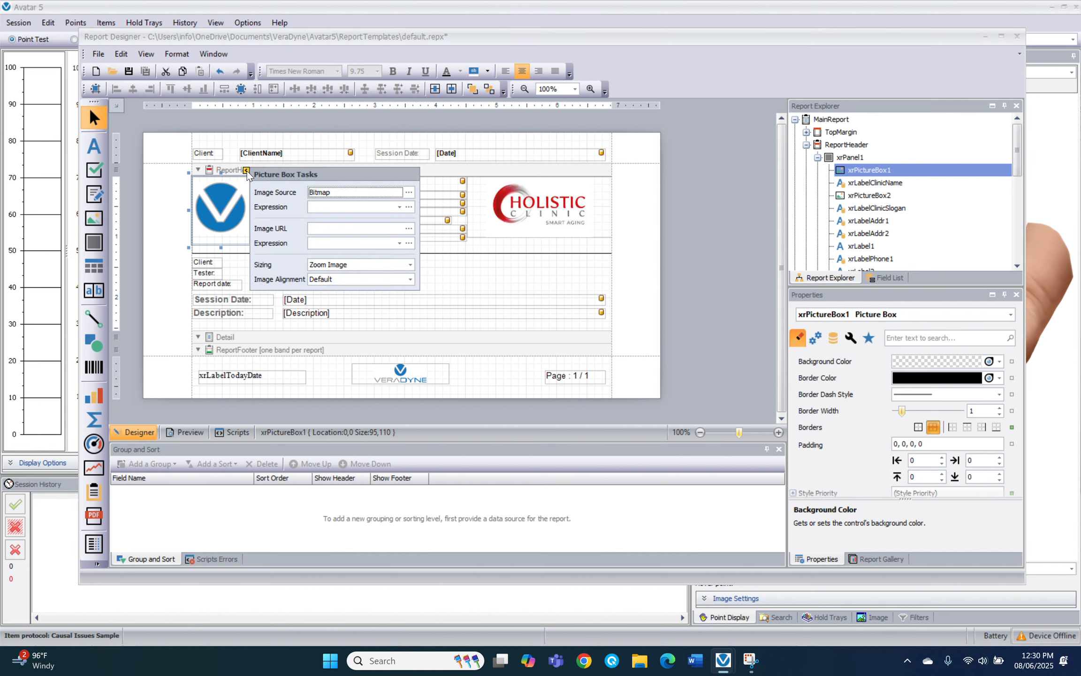
{"action": "left_click", "coordinate": [408, 192]}
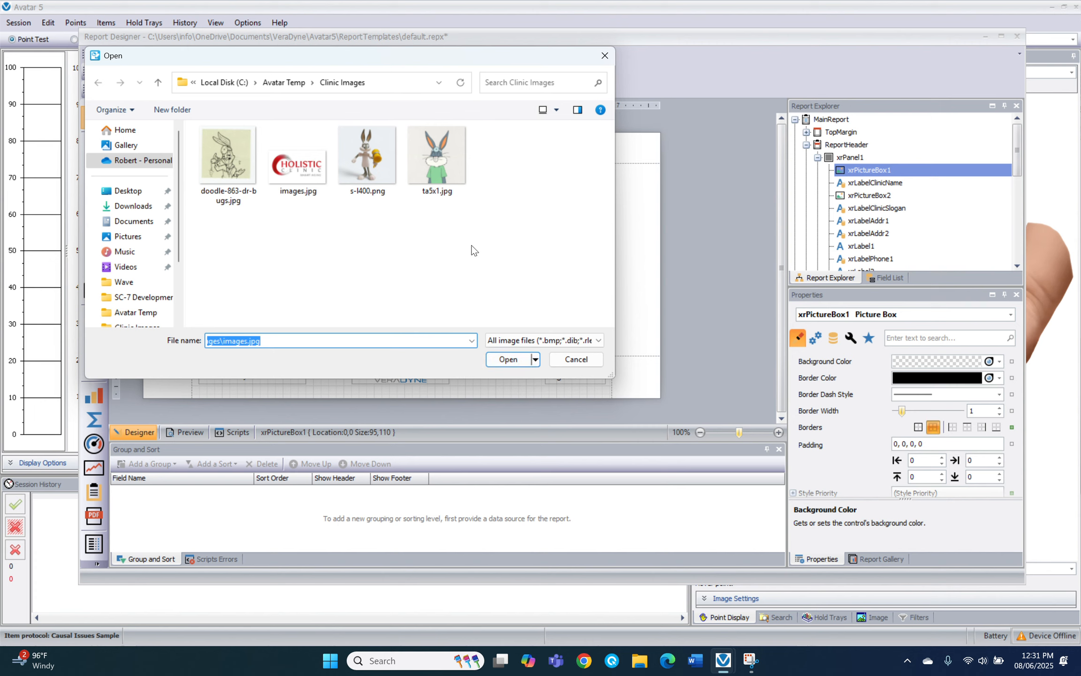
{"action": "left_click", "coordinate": [450, 188]}
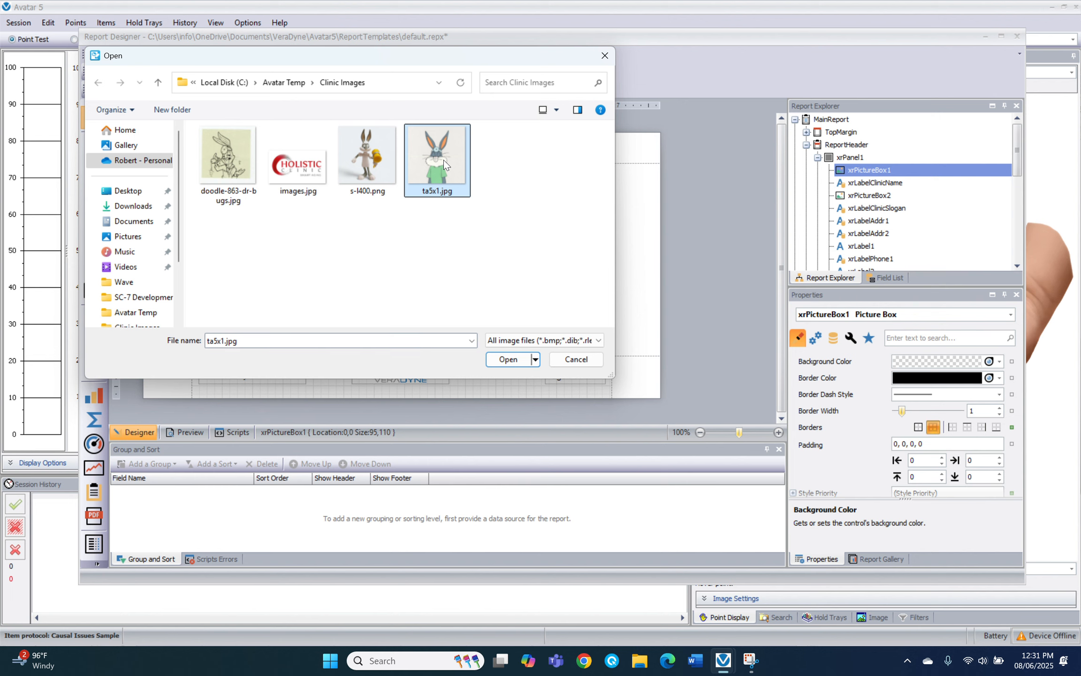
{"action": "left_click", "coordinate": [508, 359]}
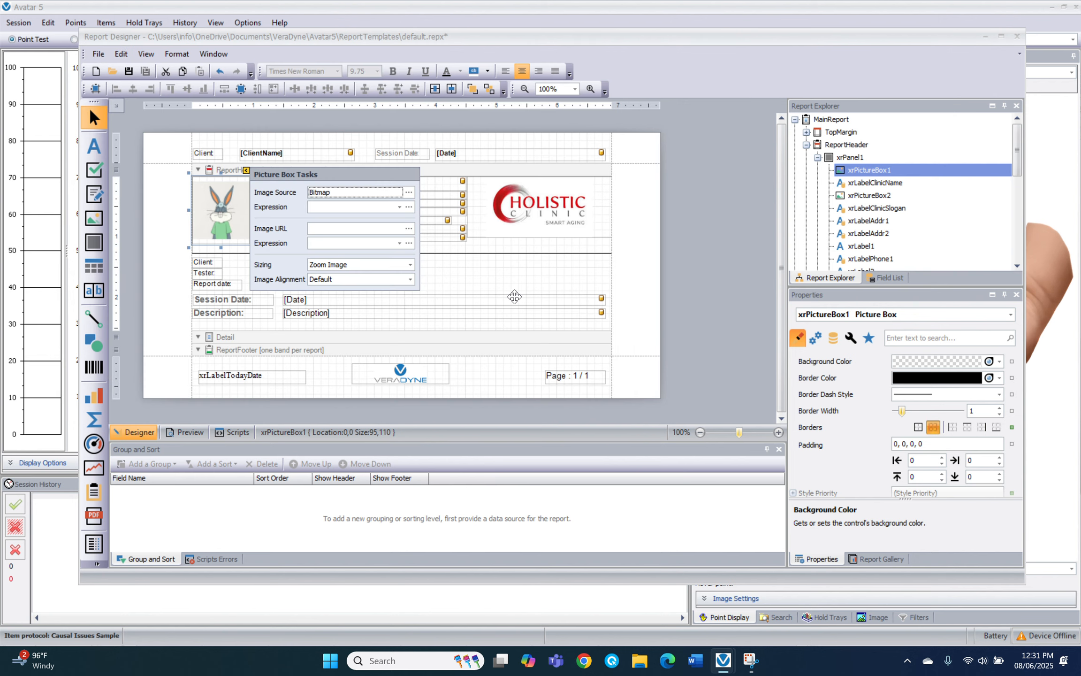
{"action": "left_click", "coordinate": [473, 281]}
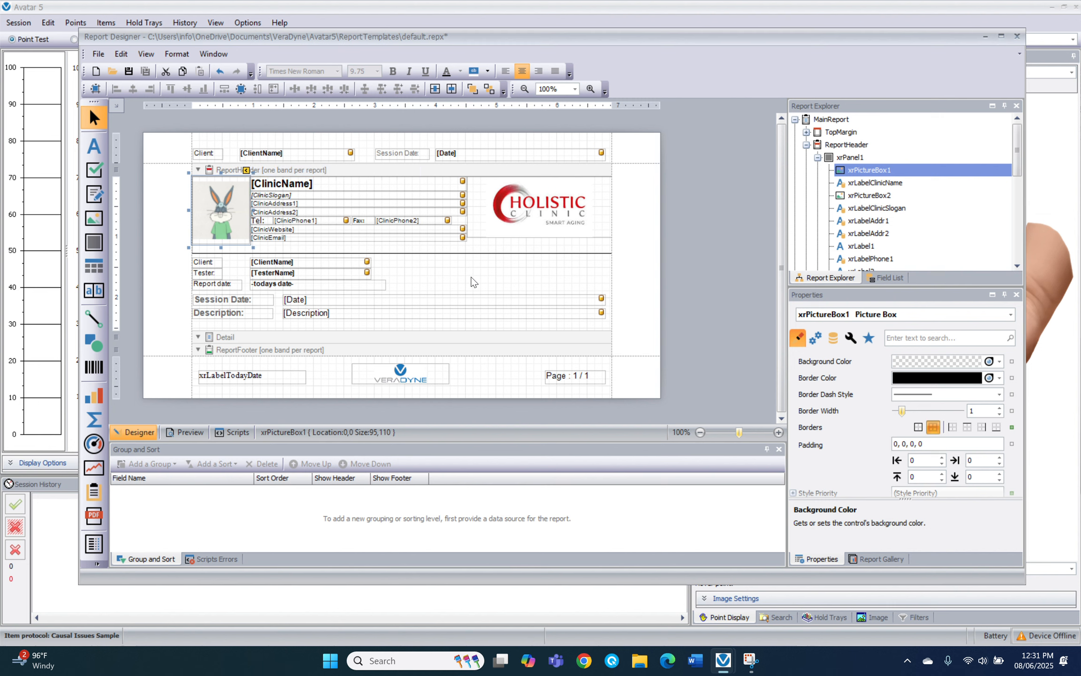
Save default.repx with File > Save and close the Report Designer
{"action": "left_click", "coordinate": [473, 281]}
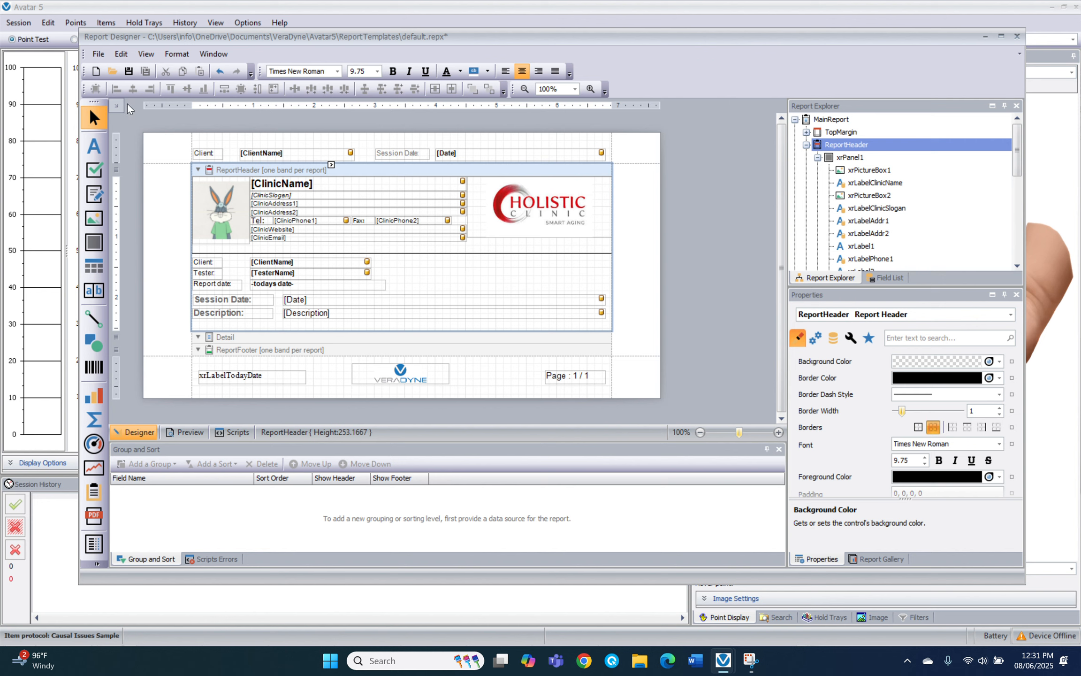
{"action": "left_click", "coordinate": [99, 55]}
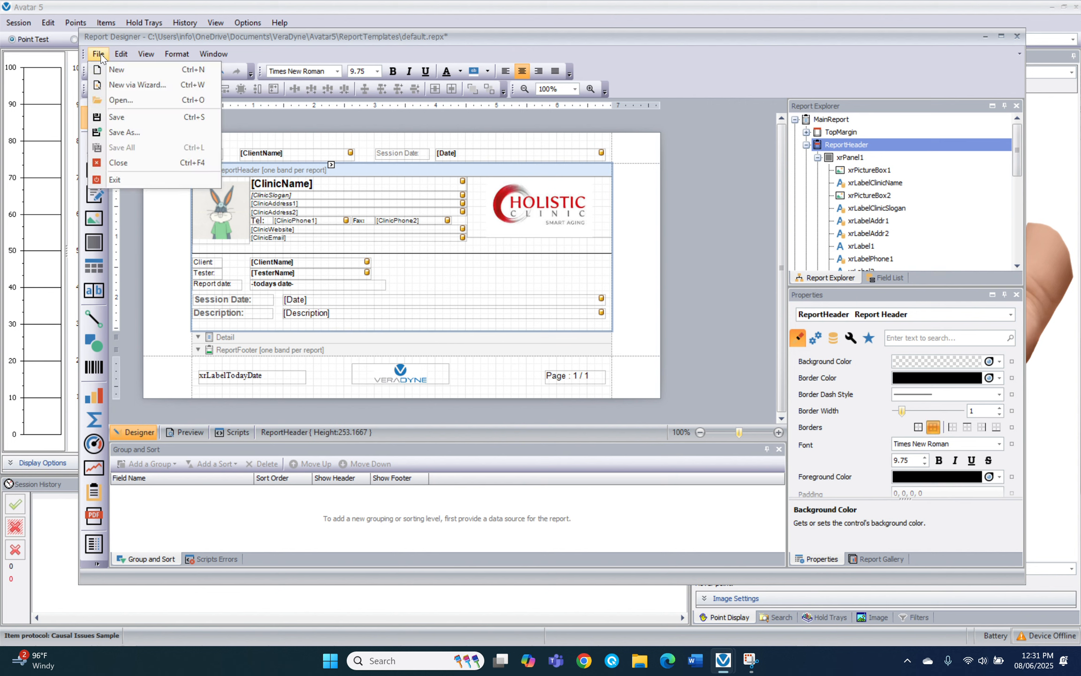
{"action": "left_click", "coordinate": [120, 117]}
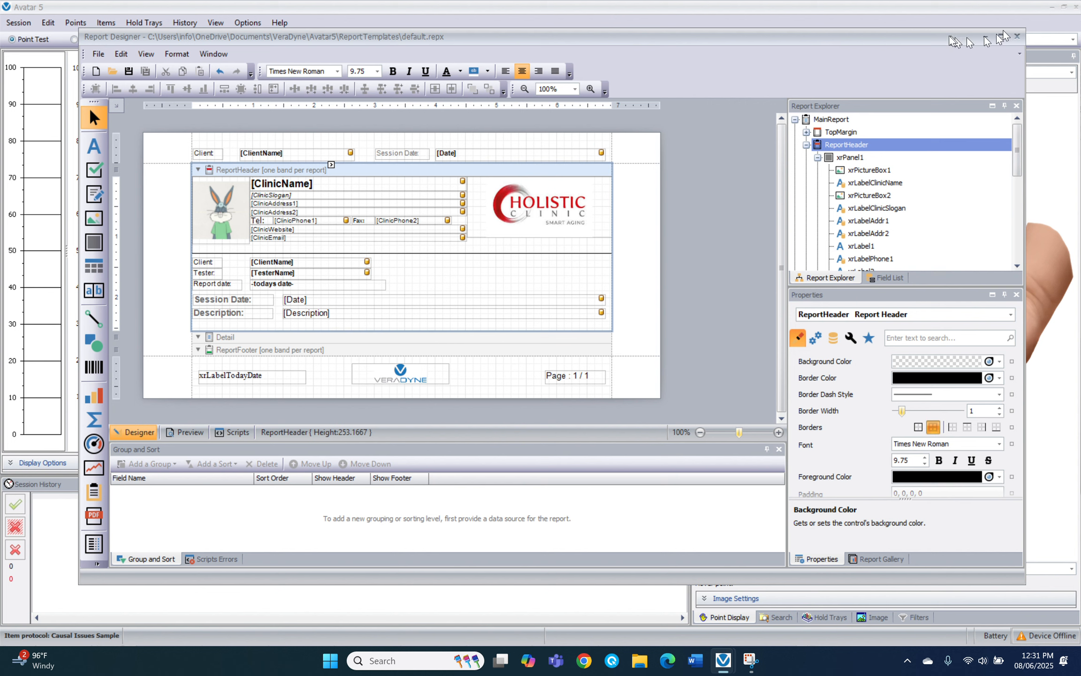
{"action": "left_click", "coordinate": [1018, 36]}
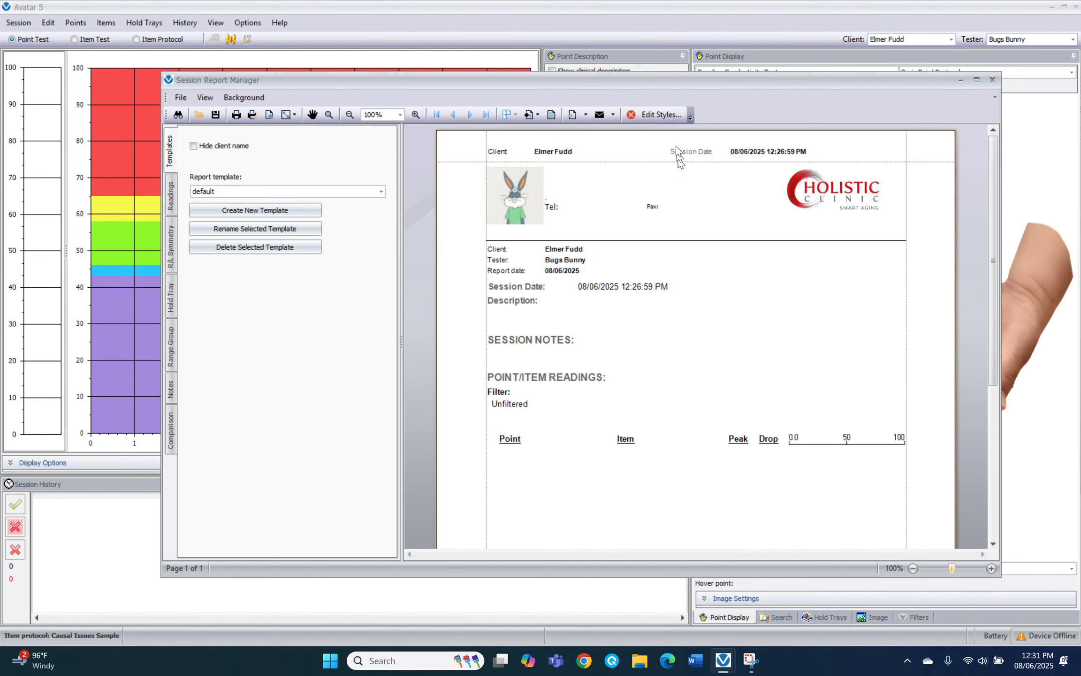
Reopen default.repx in the Report Designer via Edit Styles, accepting the unsafe-file warning
{"action": "left_click", "coordinate": [661, 114]}
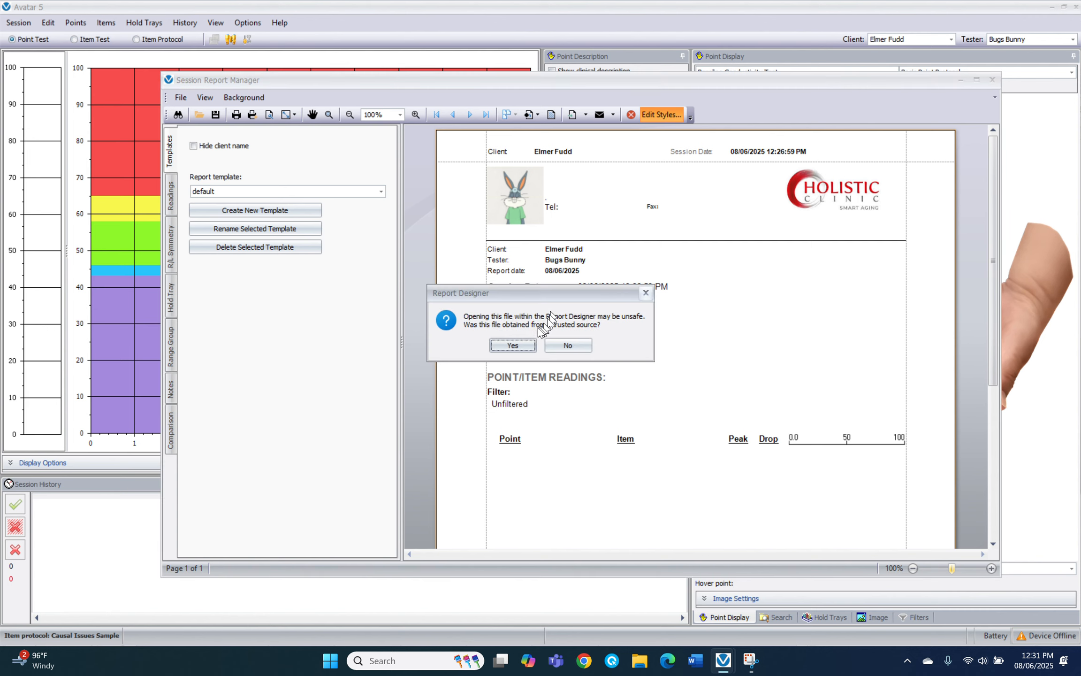
{"action": "left_click", "coordinate": [520, 344]}
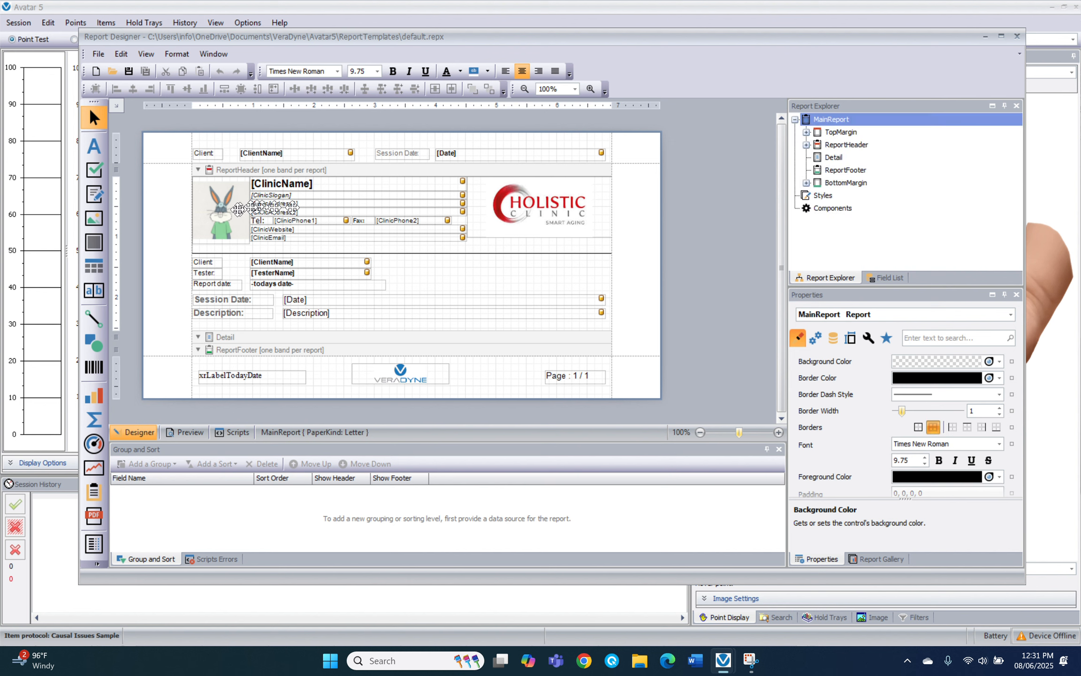
Delete the xrPictureBox1 bunny picture from the header's left side
{"action": "left_click", "coordinate": [222, 213]}
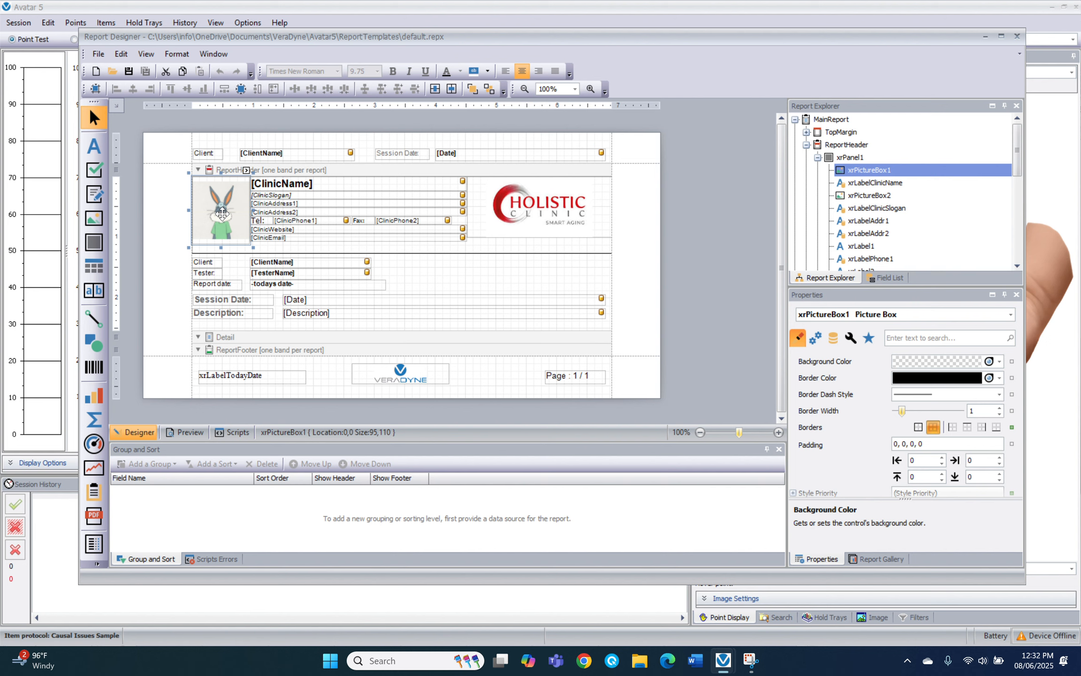
{"action": "right_click", "coordinate": [222, 214]}
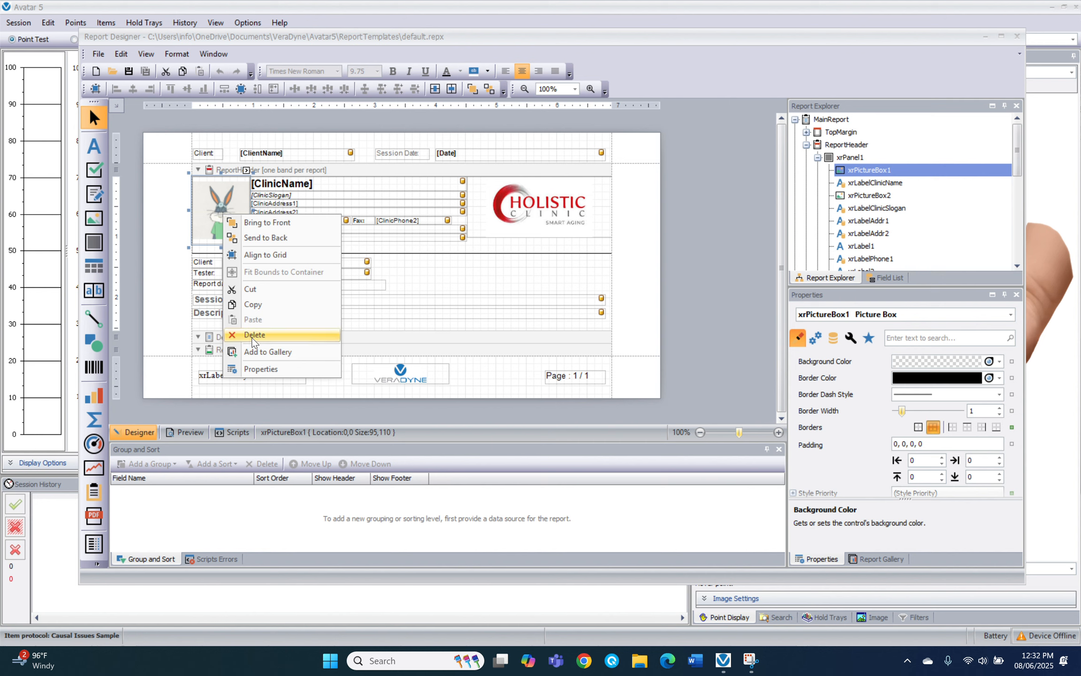
{"action": "left_click", "coordinate": [254, 336]}
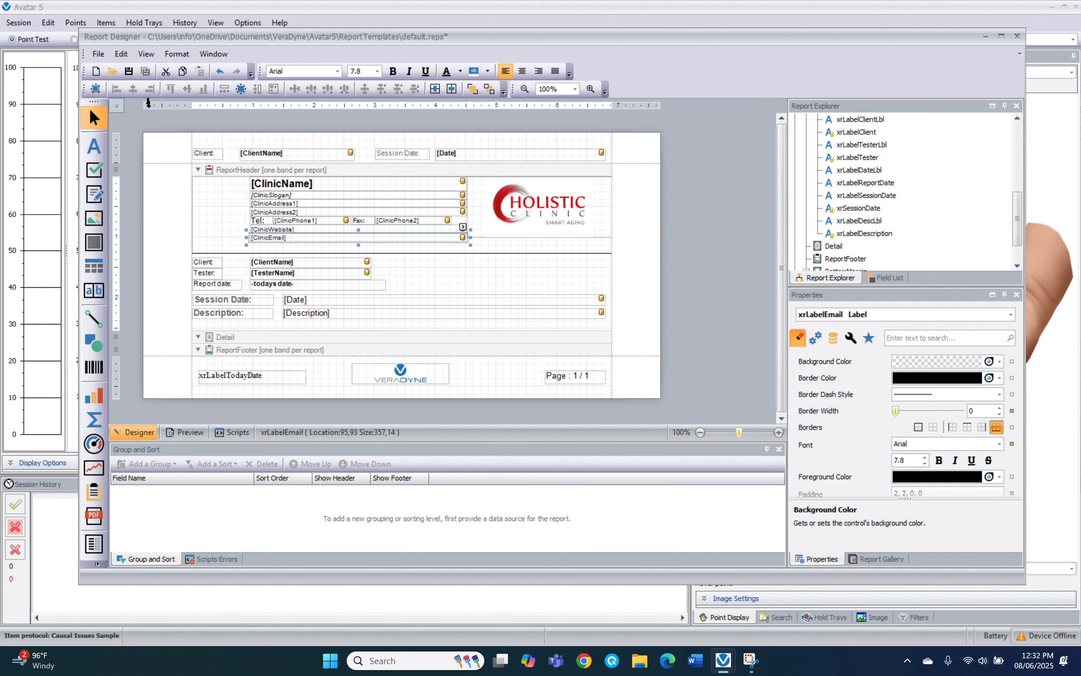
Save default.repx and close the Report Designer, back to the Session Report Manager
{"action": "left_click", "coordinate": [98, 53]}
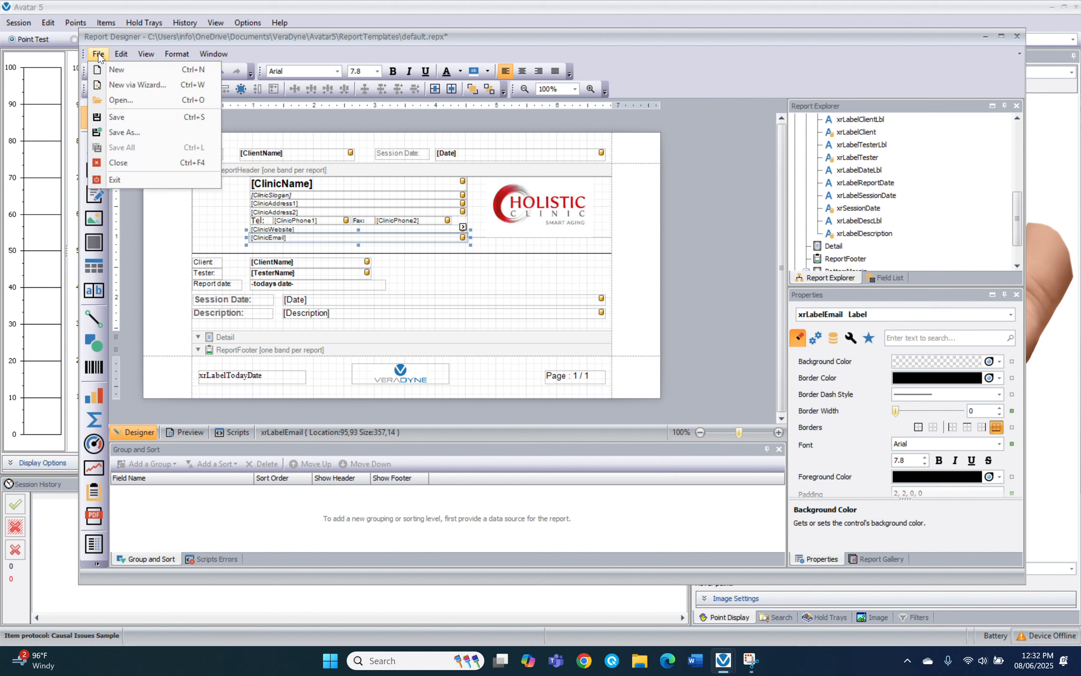
{"action": "left_click", "coordinate": [118, 116]}
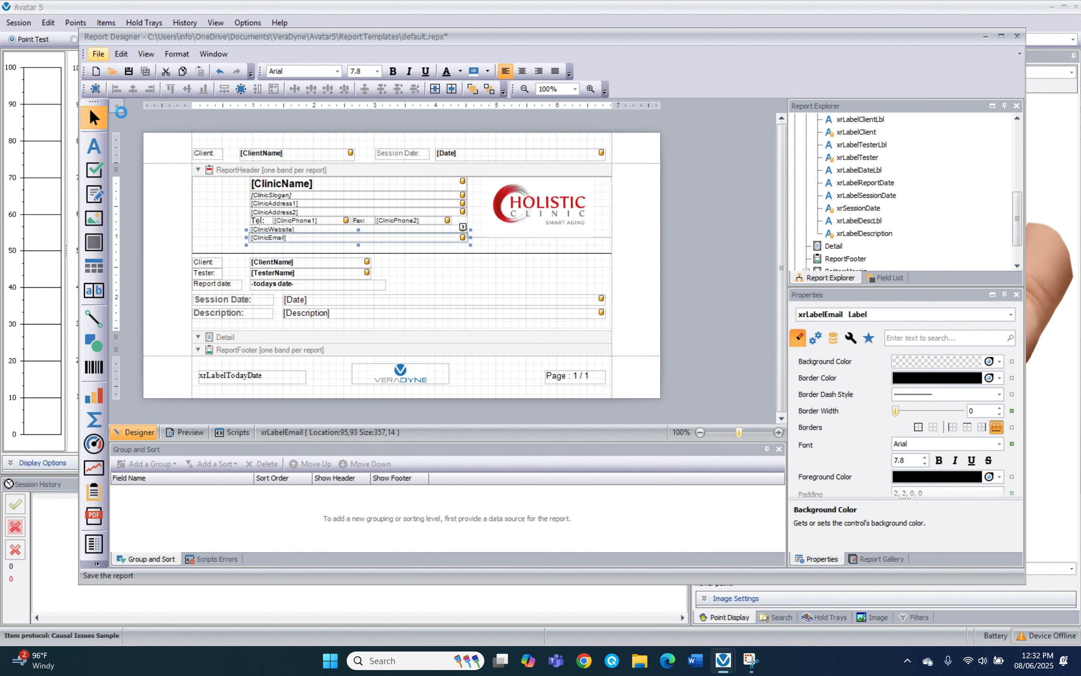
{"action": "left_click", "coordinate": [1016, 37]}
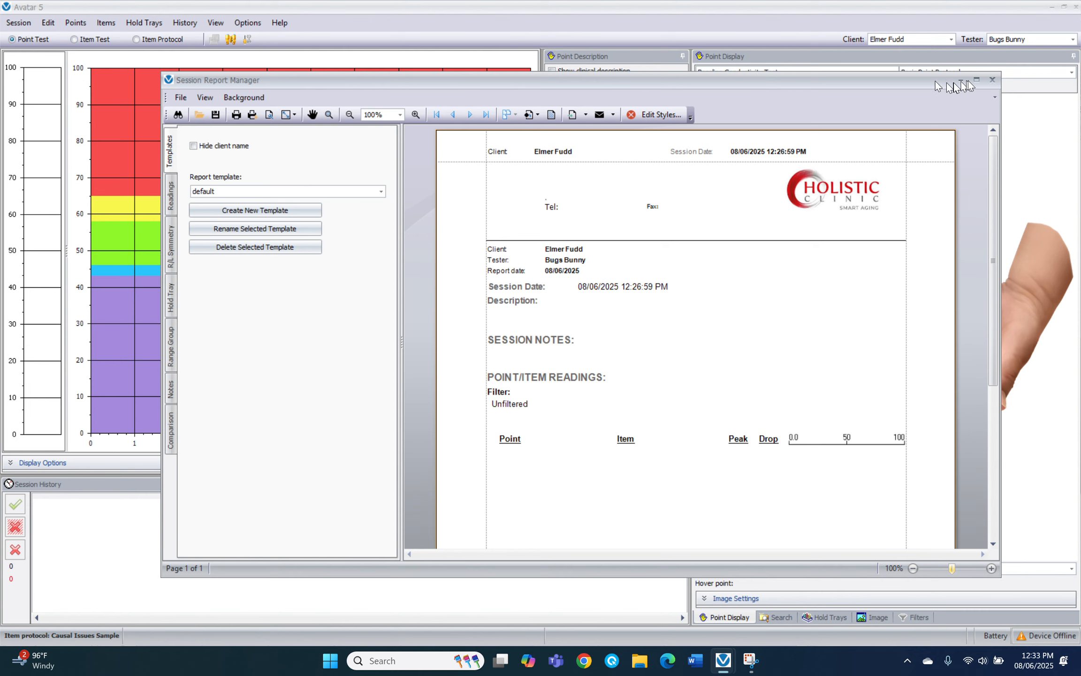
Close the Session Report Manager and go to Options > Preferences > Clinic Information
{"action": "left_click", "coordinate": [994, 82]}
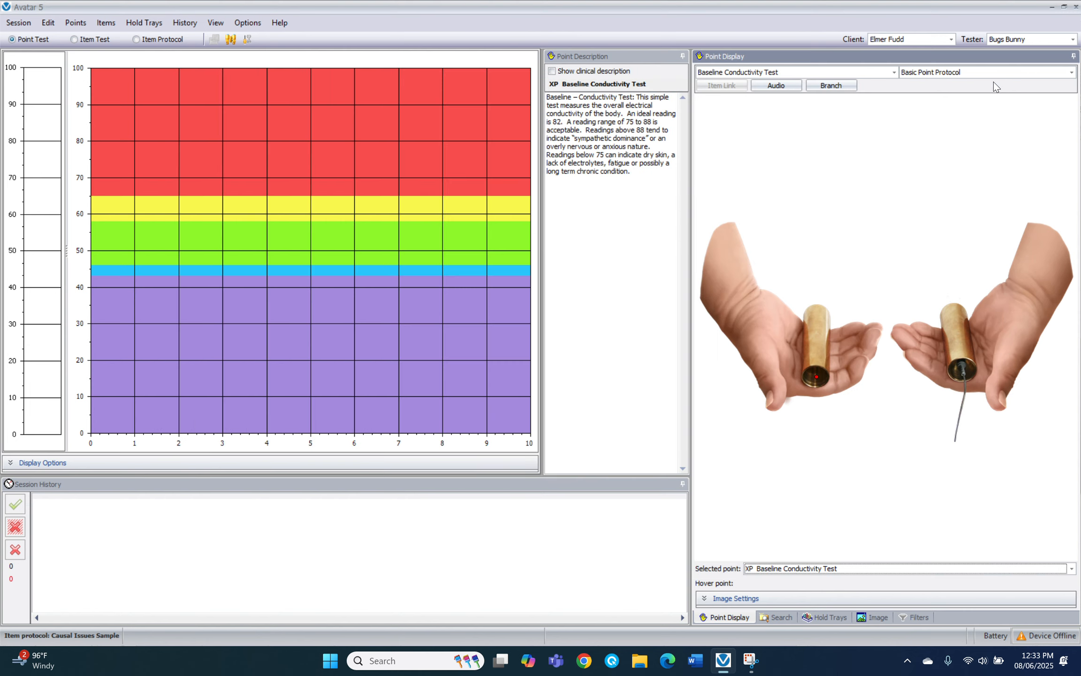
{"action": "left_click", "coordinate": [246, 23]}
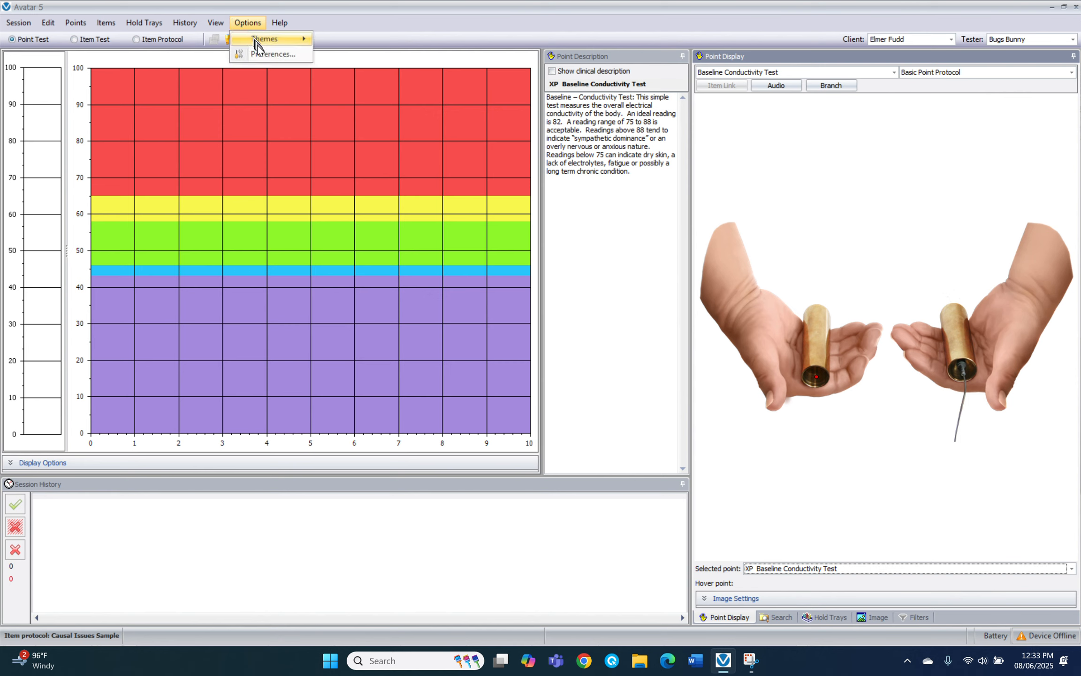
{"action": "left_click", "coordinate": [272, 54]}
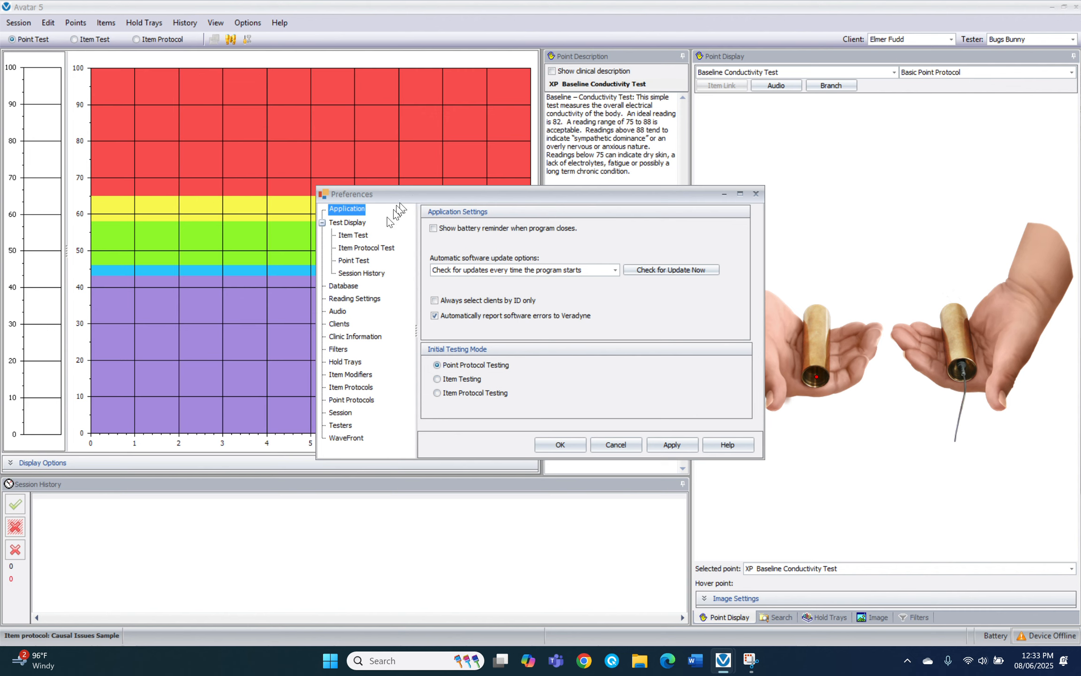
{"action": "left_click", "coordinate": [357, 336]}
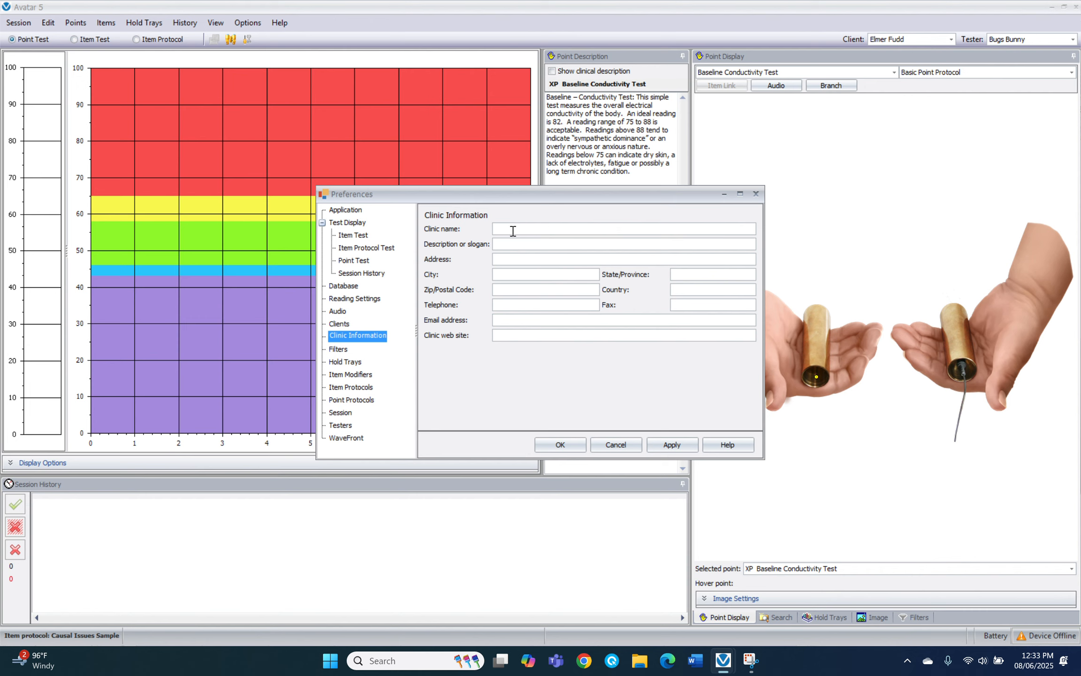
Enter Health Clinic as the clinic name and fill in its telephone number
{"action": "type", "text": "Ha"}
{"action": "key", "text": "BackSpace"}
{"action": "type", "text": "ealth C"}
{"action": "type", "text": "linic"}
{"action": "type", "text": "("}
{"action": "type", "text": "222)"}
{"action": "type", "text": " 111-2"}
{"action": "type", "text": "222"}
Enter the clinic's fax number and apply the clinic information
{"action": "left_click", "coordinate": [677, 304]}
{"action": "type", "text": "(222)"}
{"action": "type", "text": "111-2223"}
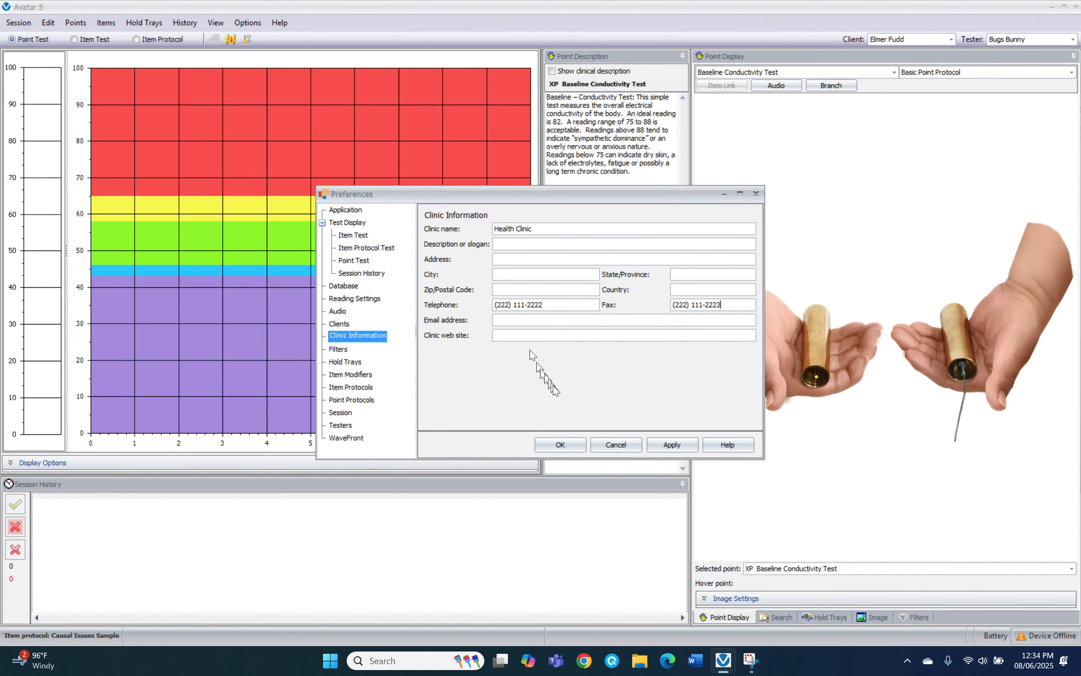
{"action": "left_click", "coordinate": [673, 446]}
Close Preferences with OK and open the Session Report Manager preview via Session > Print Report
{"action": "left_click", "coordinate": [562, 444]}
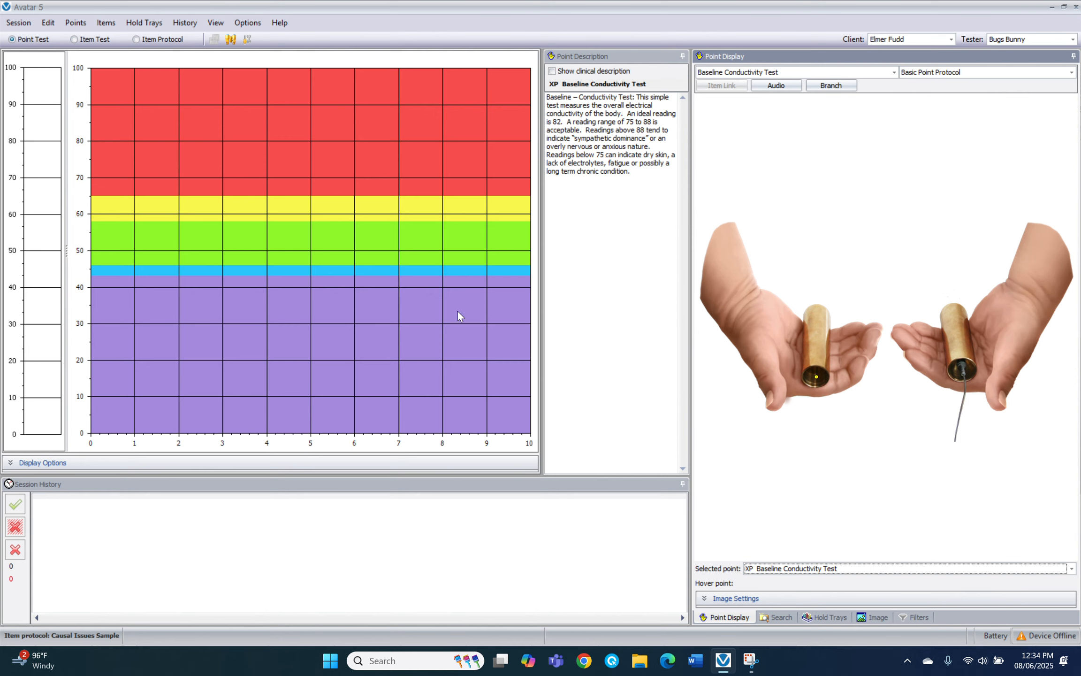
{"action": "left_click", "coordinate": [15, 24]}
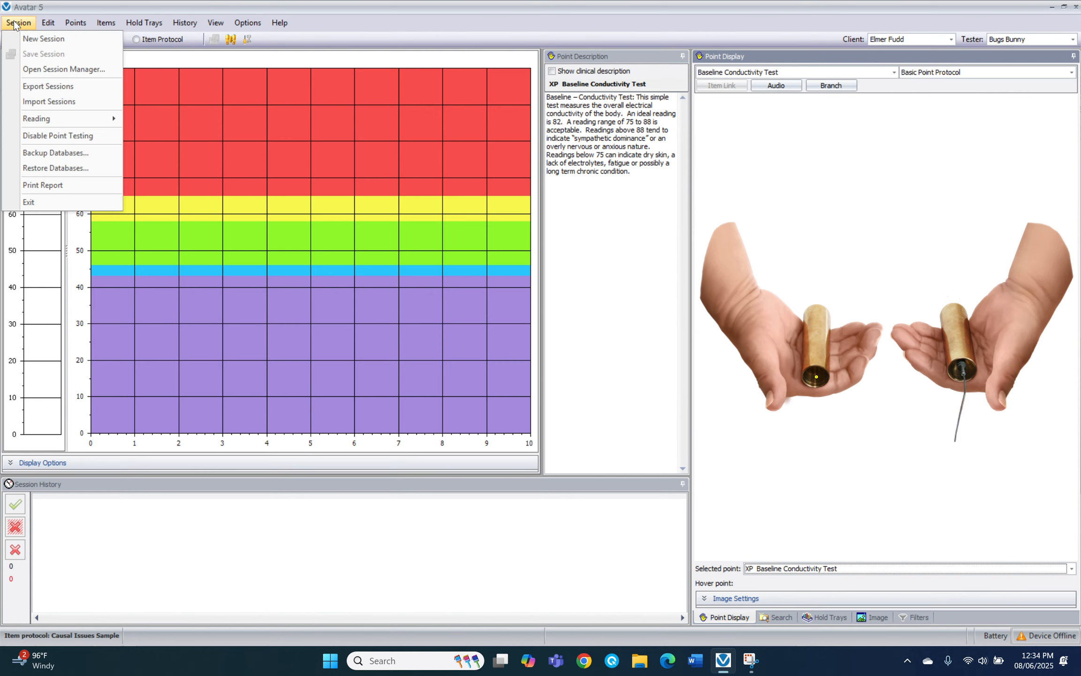
{"action": "left_click", "coordinate": [39, 186]}
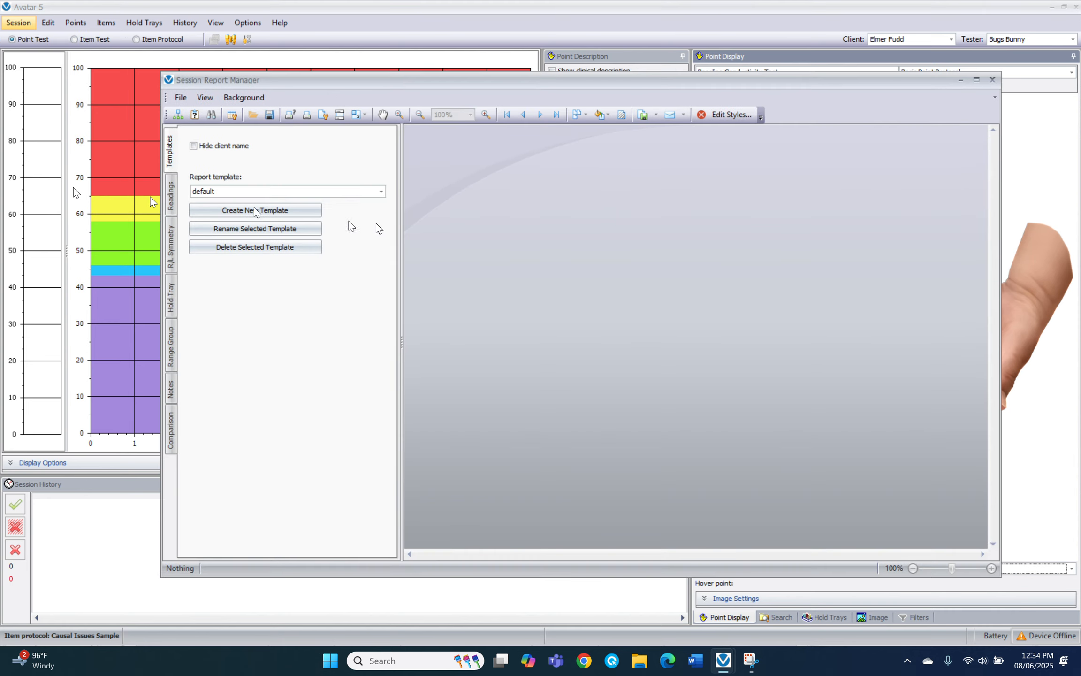